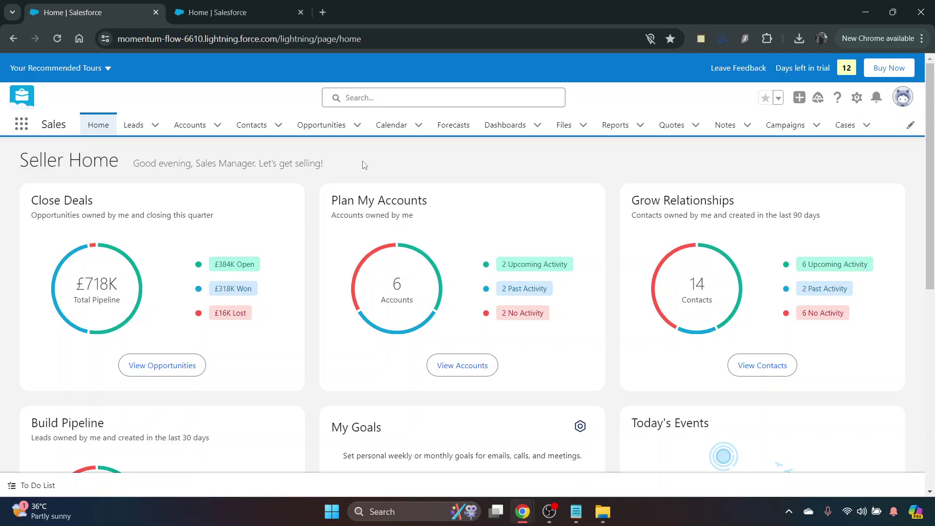
# Go to Opportunities and open the BigLife Inc. opportunity record.
pyautogui.click(314, 128)
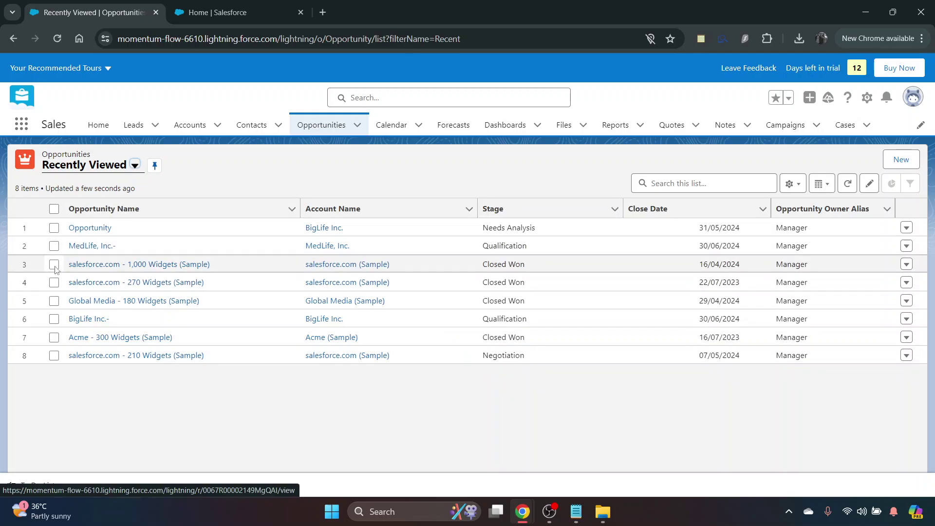
pyautogui.click(78, 232)
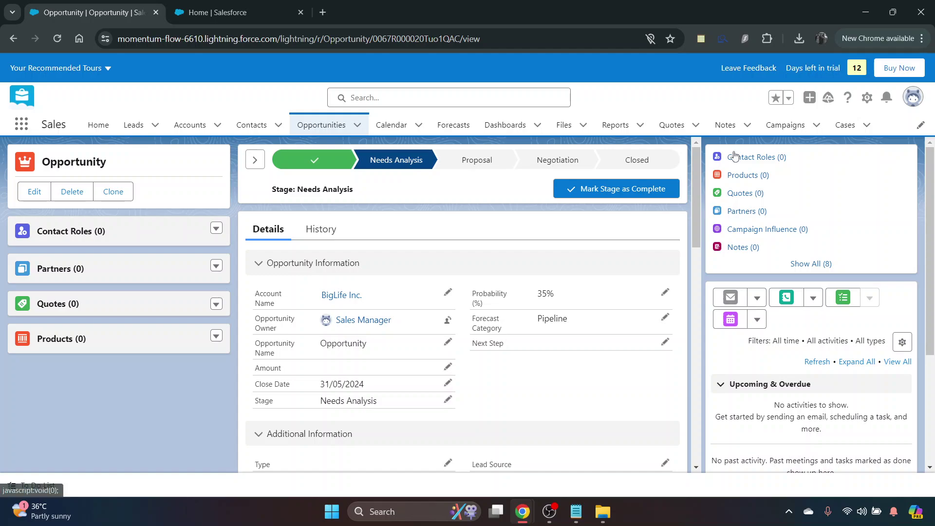
# Select Qualification on the path and mark it as the current stage, dropping probability to 10%.
pyautogui.click(326, 167)
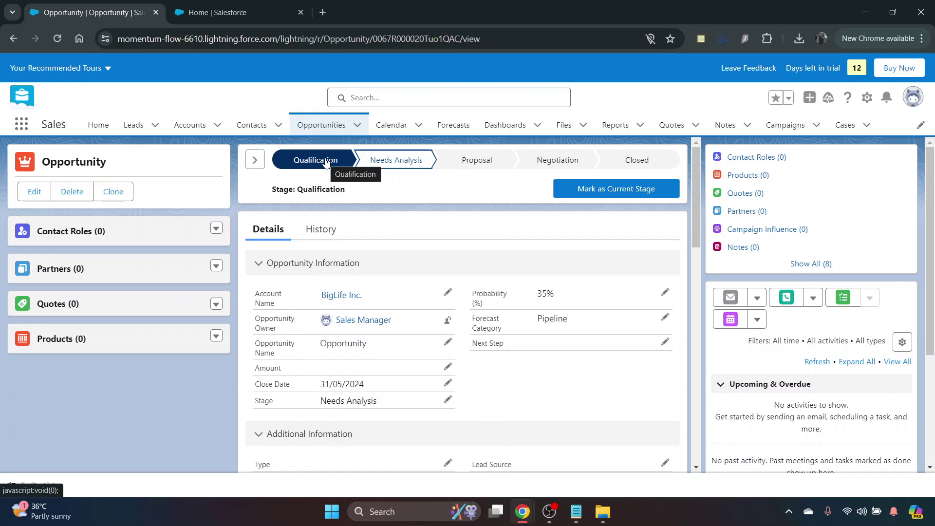
pyautogui.click(640, 194)
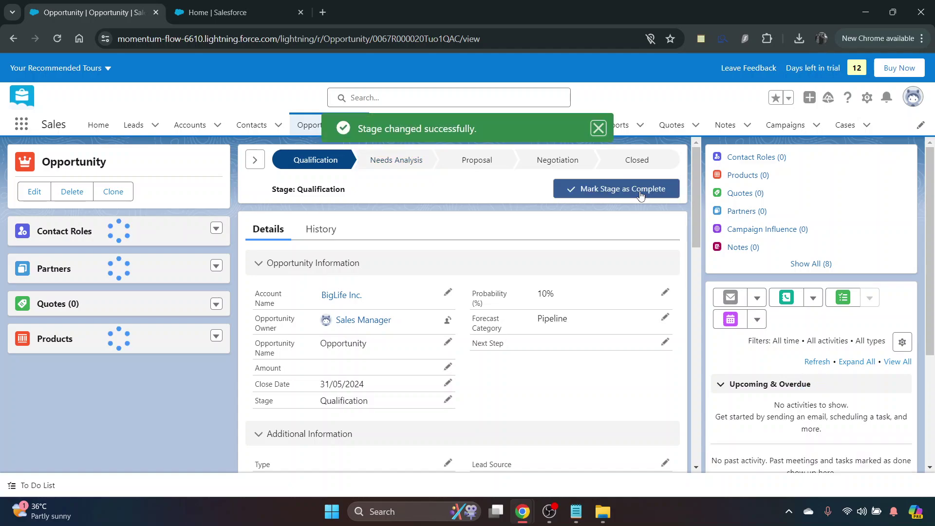